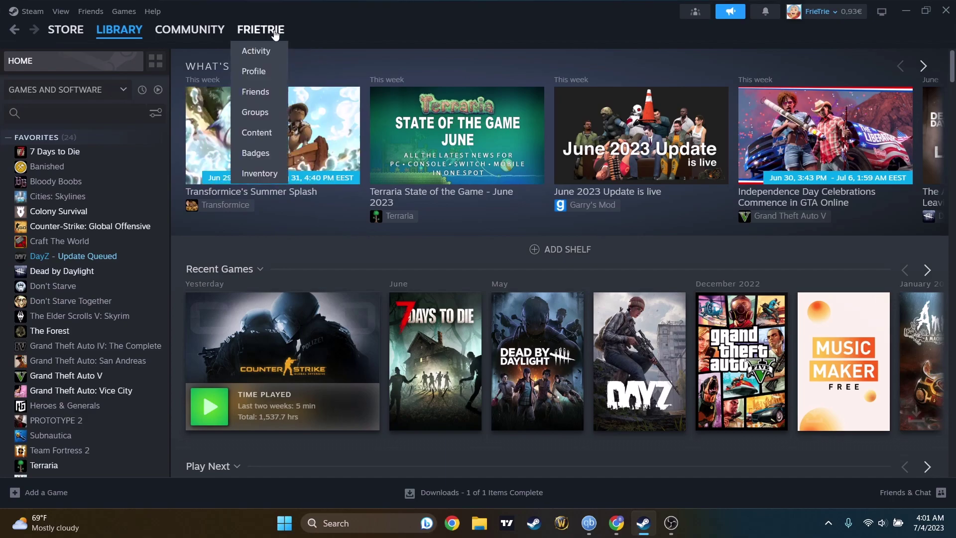
- Open the FrieTrie community profile page from the username menu
{"action": "left_click", "coordinate": [254, 72]}
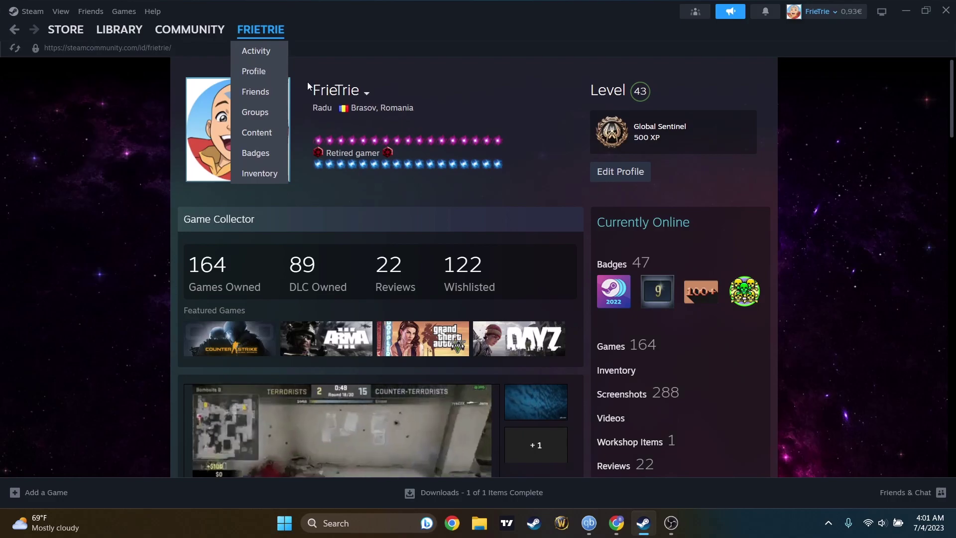
- Change the profile name to FrieTrieMayReallyTry and the real name to David
{"action": "left_click", "coordinate": [618, 176]}
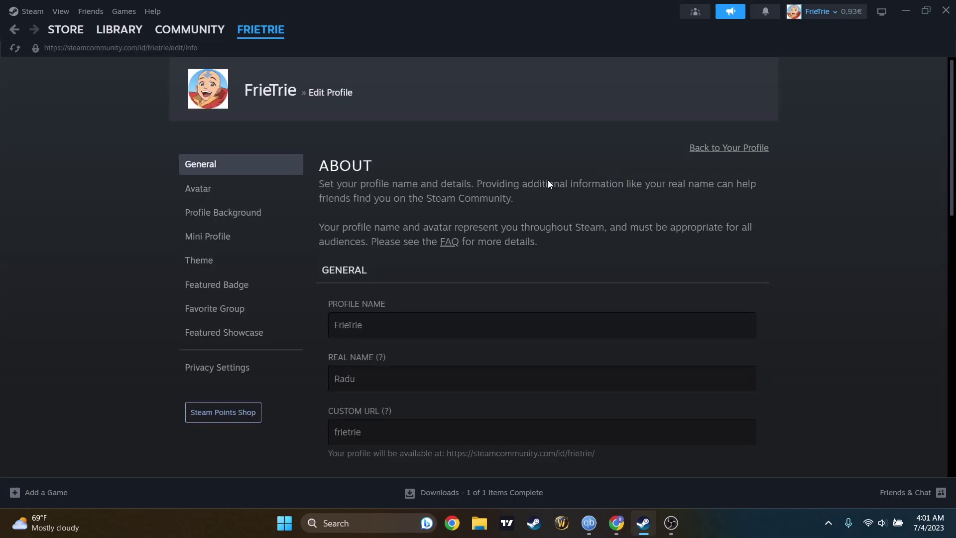
{"action": "left_click", "coordinate": [370, 330]}
{"action": "scroll", "coordinate": [356, 282], "scroll_direction": "down", "scroll_amount": 1}
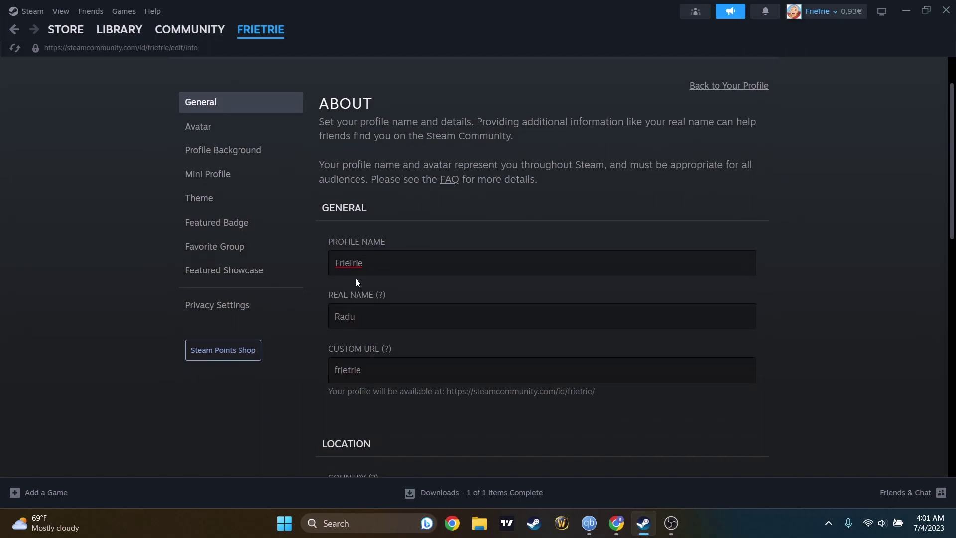
{"action": "double_click", "coordinate": [375, 266]}
{"action": "type", "text": "Fri"}
{"action": "type", "text": "eTrieMay"}
{"action": "type", "text": "Really"}
{"action": "type", "text": "Try"}
{"action": "double_click", "coordinate": [371, 317]}
{"action": "type", "text": "David"}
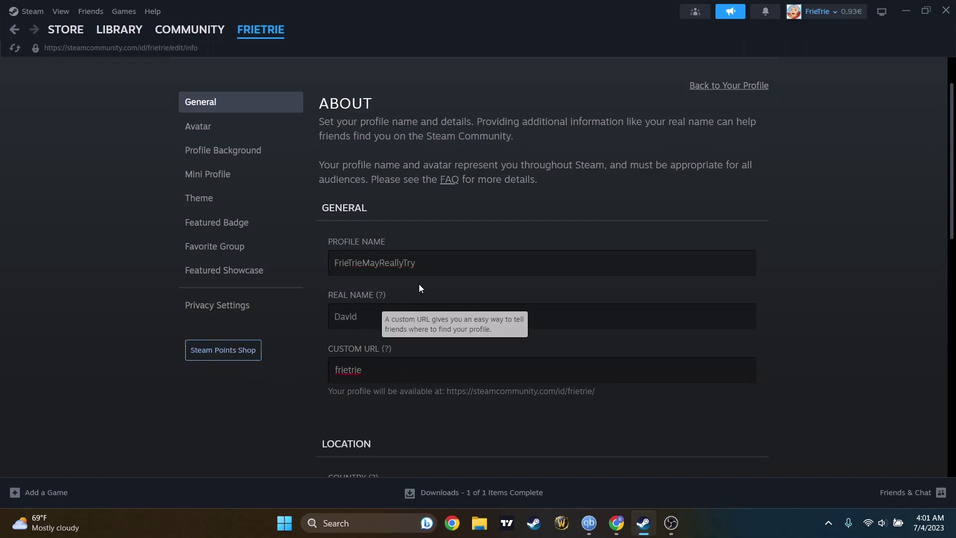
- Copy FrieTrieMayReallyTry into the Custom URL field and scroll down to the Save button
{"action": "double_click", "coordinate": [431, 264]}
{"action": "key", "text": "ctrl+c"}
{"action": "double_click", "coordinate": [380, 370]}
{"action": "key", "text": "ctrl+v"}
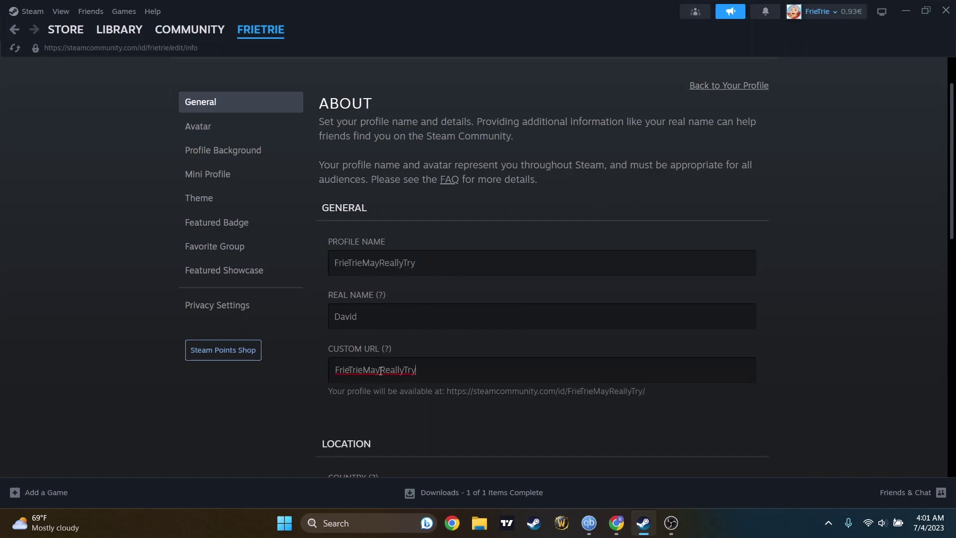
{"action": "scroll", "coordinate": [403, 328], "scroll_direction": "down", "scroll_amount": 4}
{"action": "scroll", "coordinate": [405, 312], "scroll_direction": "up", "scroll_amount": 4}
{"action": "scroll", "coordinate": [412, 305], "scroll_direction": "down", "scroll_amount": 2}
{"action": "scroll", "coordinate": [458, 264], "scroll_direction": "down", "scroll_amount": 1}
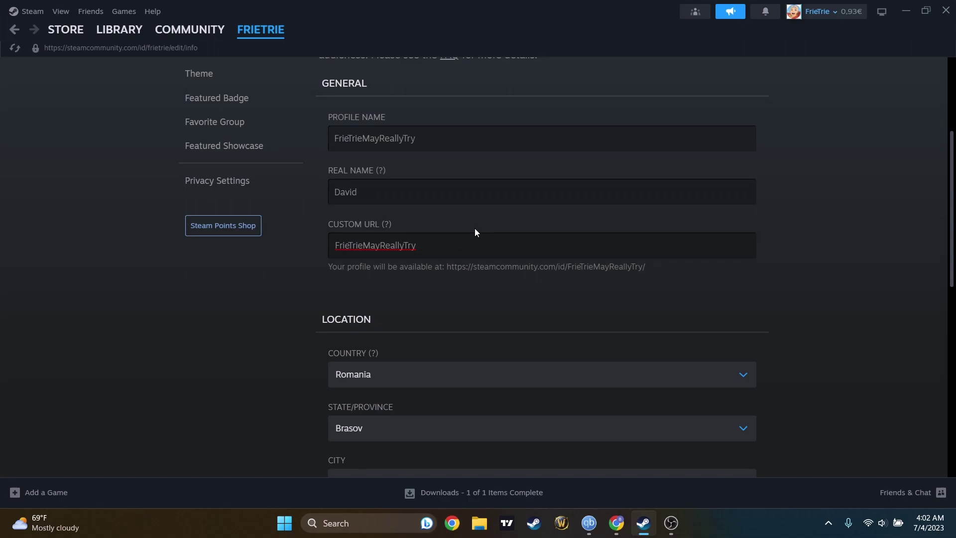
{"action": "scroll", "coordinate": [475, 233], "scroll_direction": "down", "scroll_amount": 4}
{"action": "scroll", "coordinate": [314, 319], "scroll_direction": "up", "scroll_amount": 4}
{"action": "scroll", "coordinate": [314, 319], "scroll_direction": "up", "scroll_amount": 4}
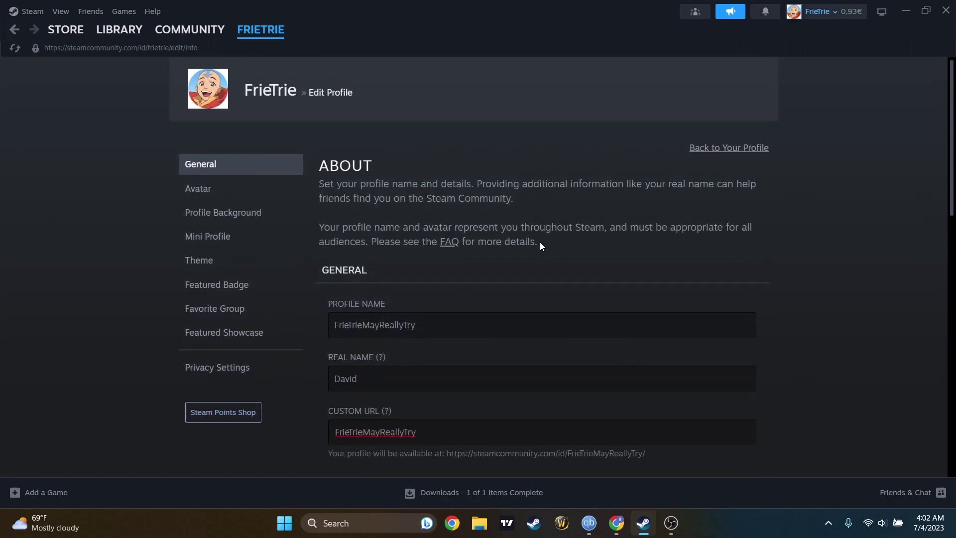
{"action": "scroll", "coordinate": [628, 269], "scroll_direction": "down", "scroll_amount": 6}
{"action": "scroll", "coordinate": [639, 293], "scroll_direction": "down", "scroll_amount": 4}
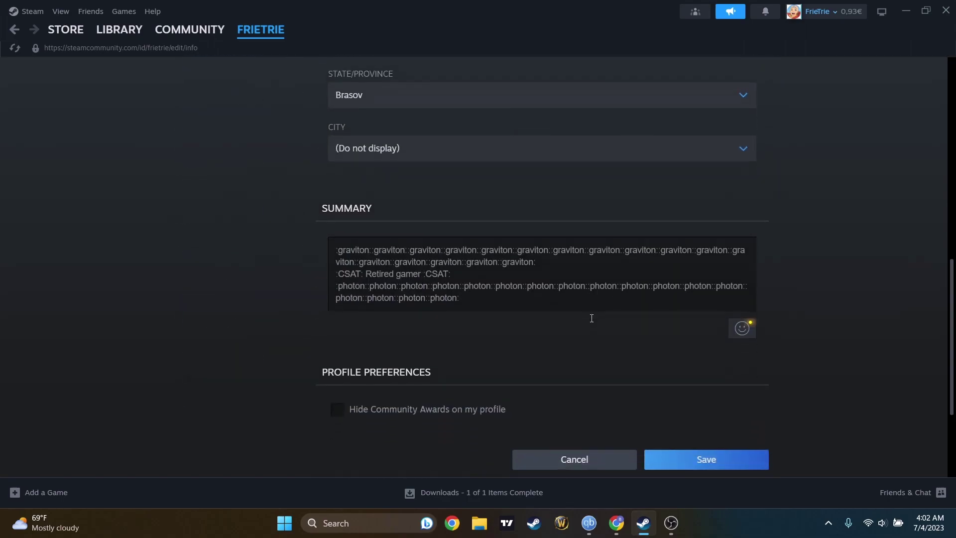
{"action": "scroll", "coordinate": [593, 319], "scroll_direction": "down", "scroll_amount": 2}
- Save the profile changes, then reload the profile page, which now reports not found
{"action": "left_click", "coordinate": [708, 361]}
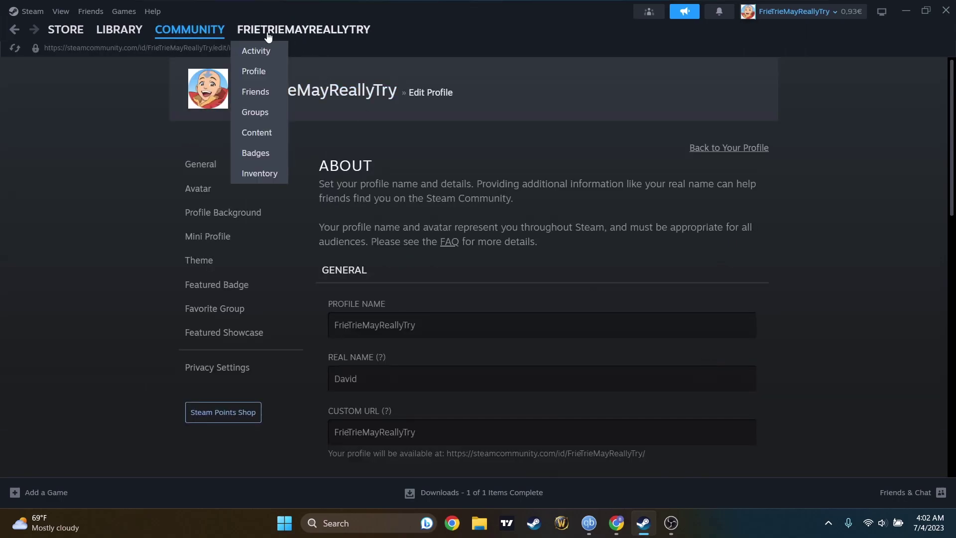
{"action": "left_click", "coordinate": [262, 71]}
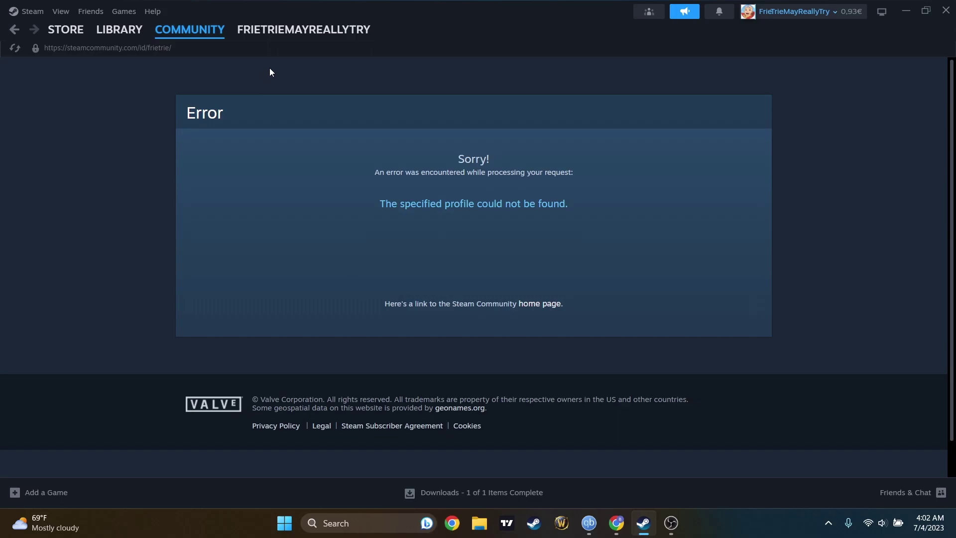
{"action": "left_click", "coordinate": [262, 72]}
- Visit the library, retry the profile page, then minimize the Steam window
{"action": "left_click", "coordinate": [127, 50]}
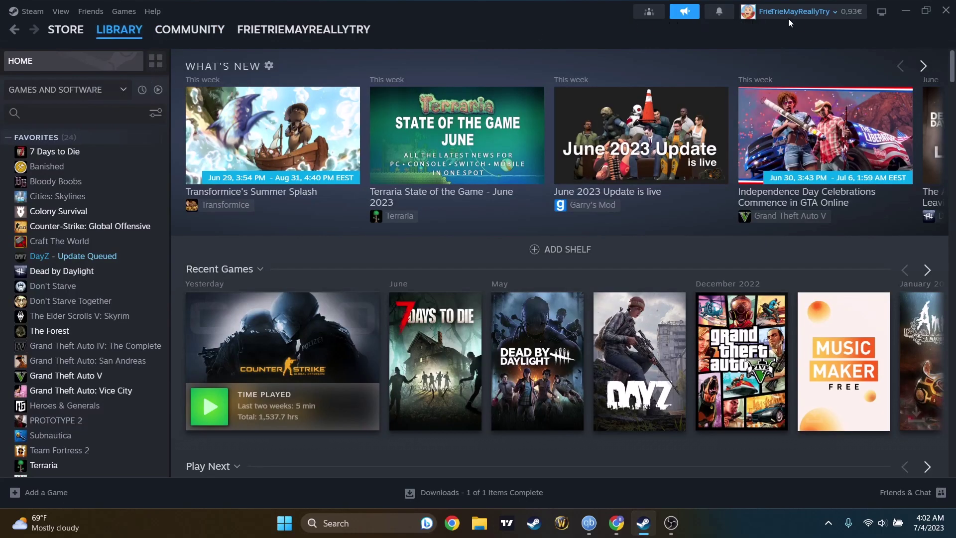
{"action": "mouse_move", "coordinate": [303, 29]}
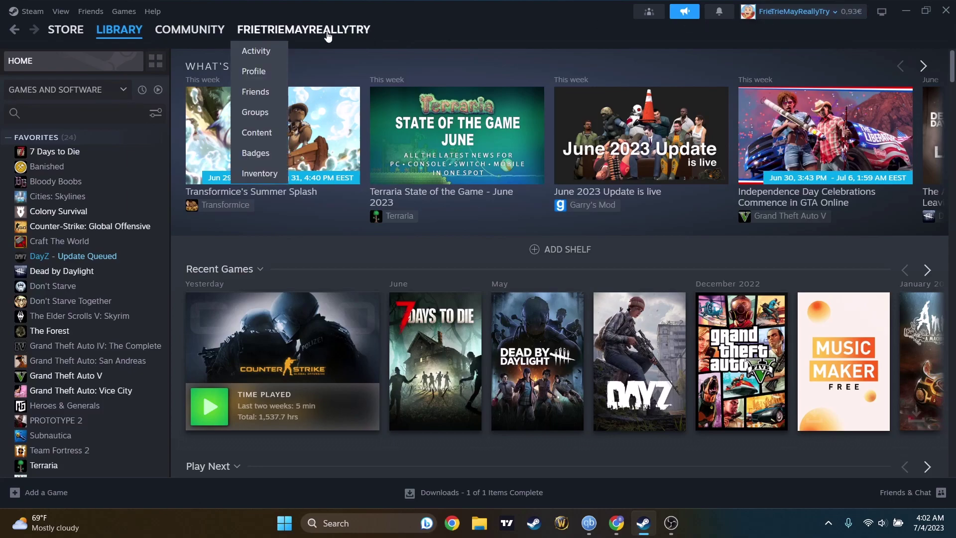
{"action": "left_click", "coordinate": [246, 71]}
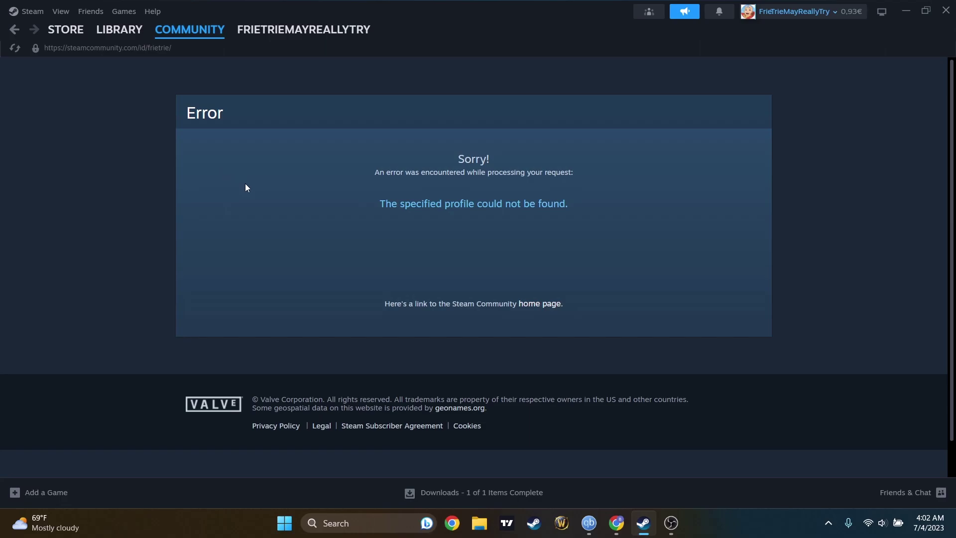
{"action": "left_click", "coordinate": [904, 12]}
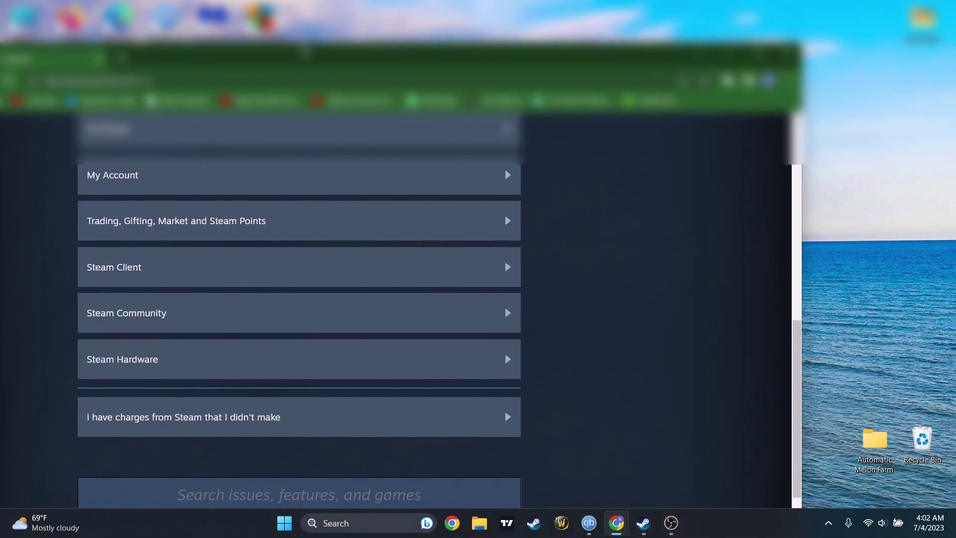
- Scroll through the Steam Support help topics page
{"action": "scroll", "coordinate": [366, 165], "scroll_direction": "up", "scroll_amount": 6}
{"action": "scroll", "coordinate": [363, 166], "scroll_direction": "up", "scroll_amount": 4}
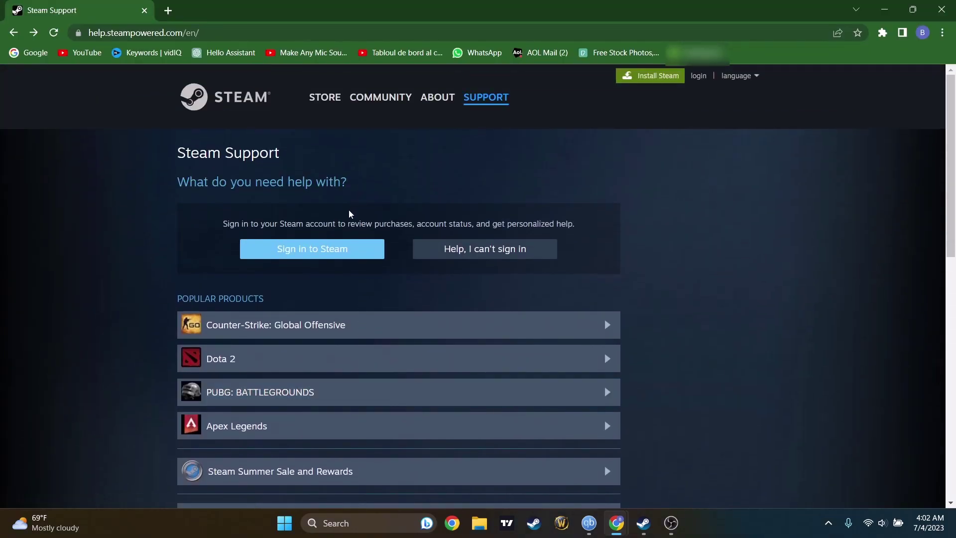
{"action": "scroll", "coordinate": [356, 214], "scroll_direction": "down", "scroll_amount": 7}
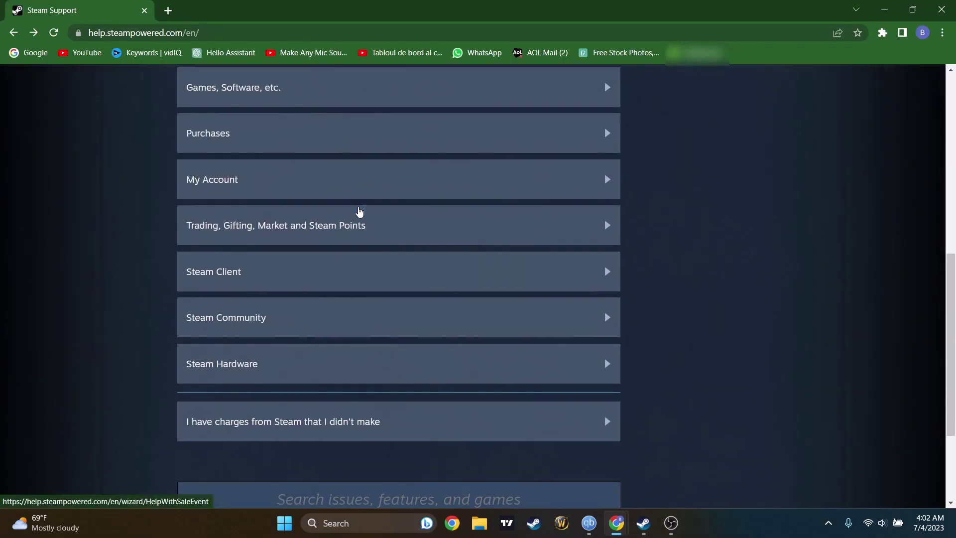
{"action": "scroll", "coordinate": [355, 214], "scroll_direction": "down", "scroll_amount": 3}
{"action": "scroll", "coordinate": [323, 204], "scroll_direction": "up", "scroll_amount": 6}
{"action": "scroll", "coordinate": [278, 186], "scroll_direction": "up", "scroll_amount": 4}
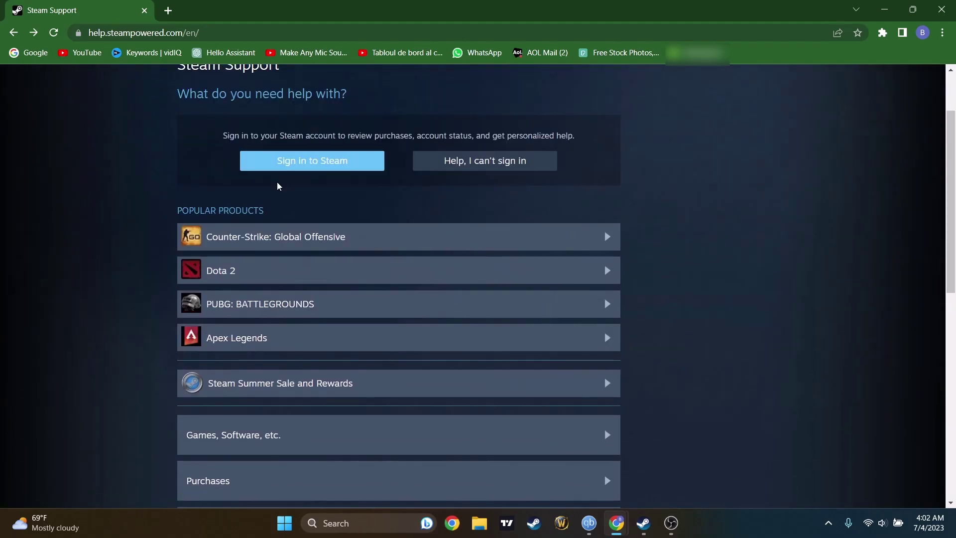
{"action": "scroll", "coordinate": [277, 189], "scroll_direction": "down", "scroll_amount": 4}
{"action": "scroll", "coordinate": [278, 192], "scroll_direction": "down", "scroll_amount": 3}
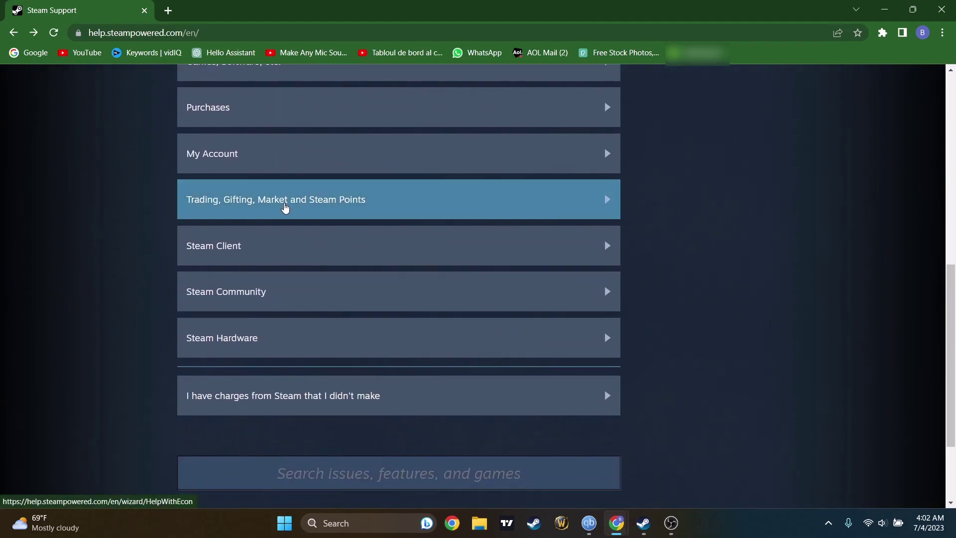
{"action": "scroll", "coordinate": [289, 230], "scroll_direction": "up", "scroll_amount": 2}
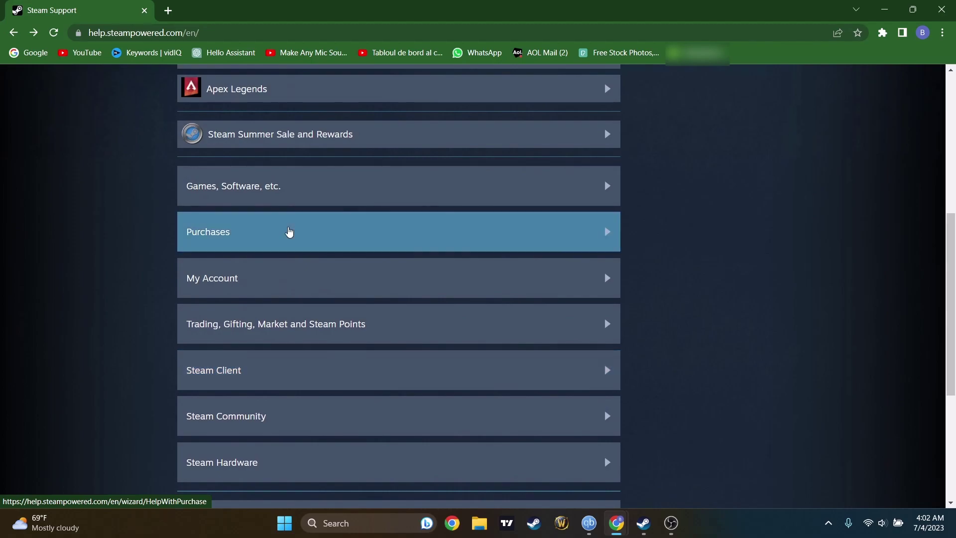
{"action": "scroll", "coordinate": [288, 231], "scroll_direction": "down", "scroll_amount": 5}
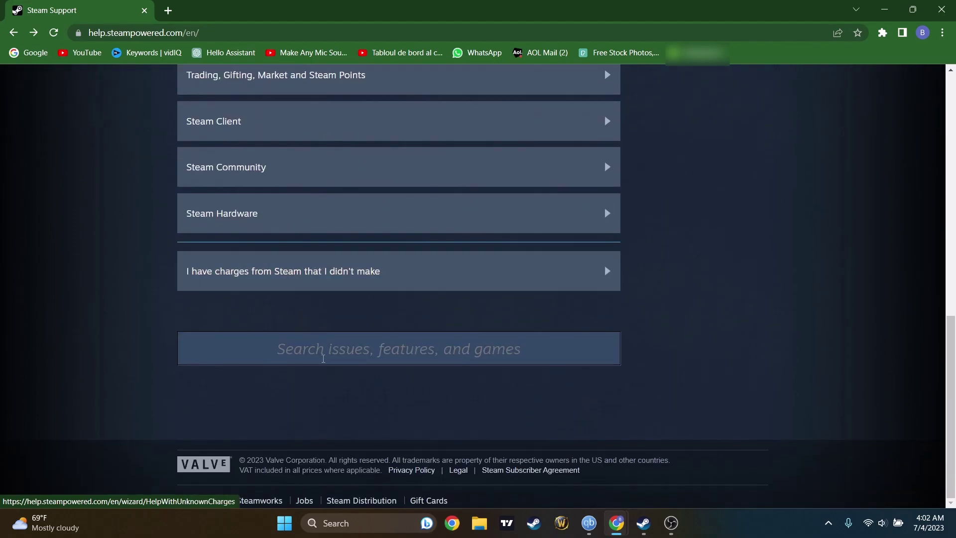
- Search Steam Support for 'Steam Accoutn name' and review the results
{"action": "left_click", "coordinate": [354, 359]}
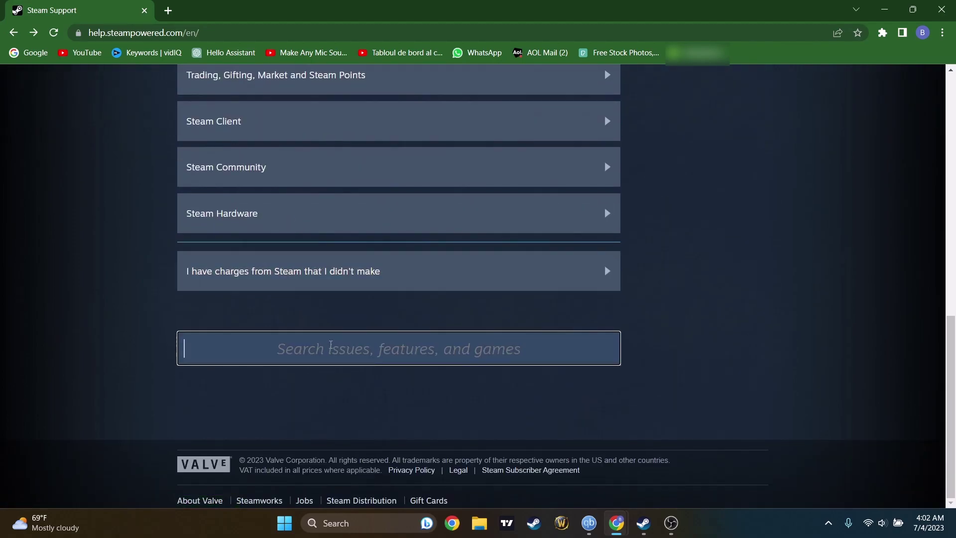
{"action": "type", "text": "Ste"}
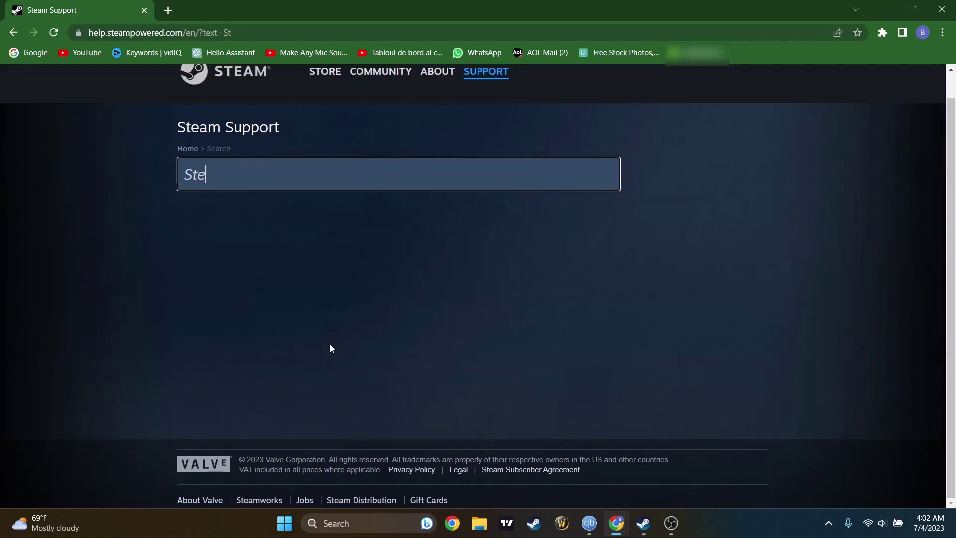
{"action": "type", "text": "am Accoutn "}
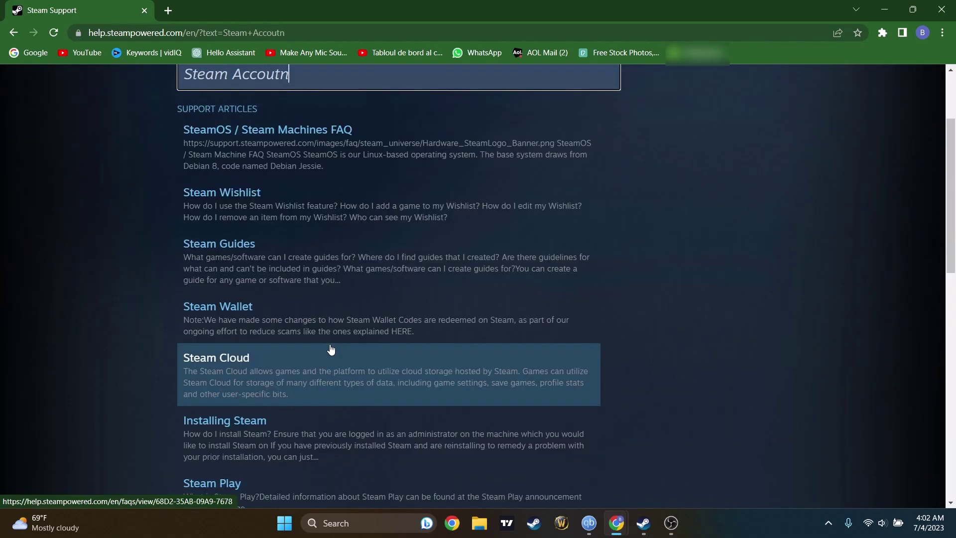
{"action": "type", "text": "name"}
{"action": "scroll", "coordinate": [308, 298], "scroll_direction": "up", "scroll_amount": 1}
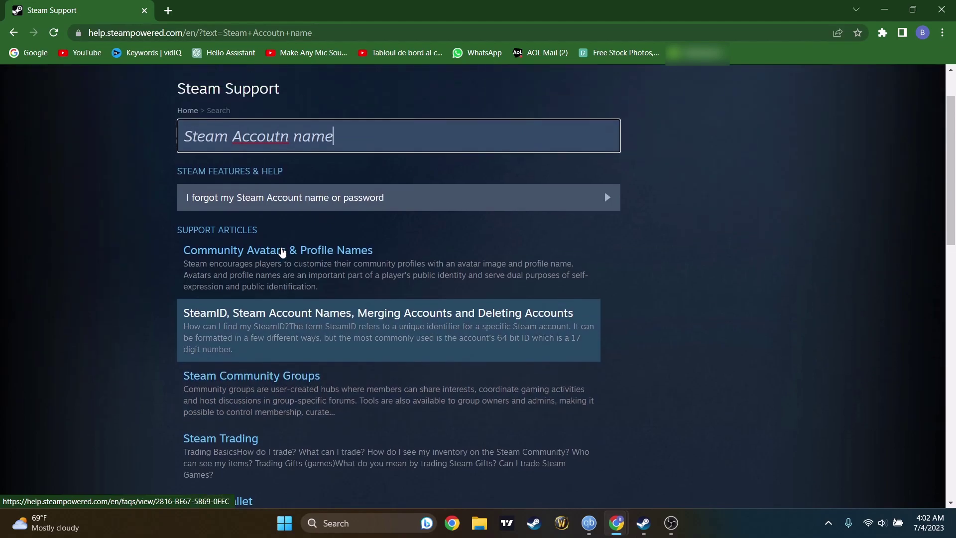
{"action": "scroll", "coordinate": [246, 305], "scroll_direction": "down", "scroll_amount": 1}
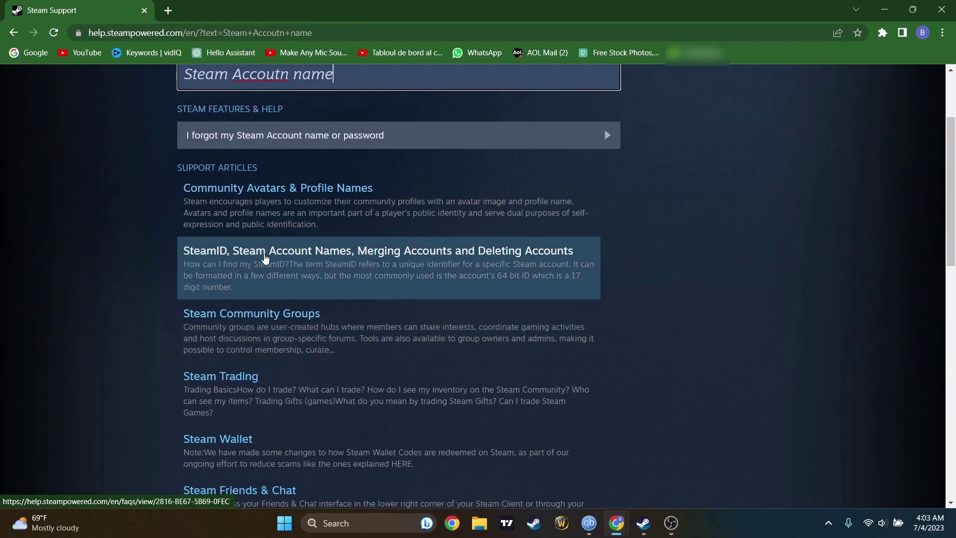
- In the SteamID and account names article, highlight the answer saying account names can't change
{"action": "left_click", "coordinate": [368, 259]}
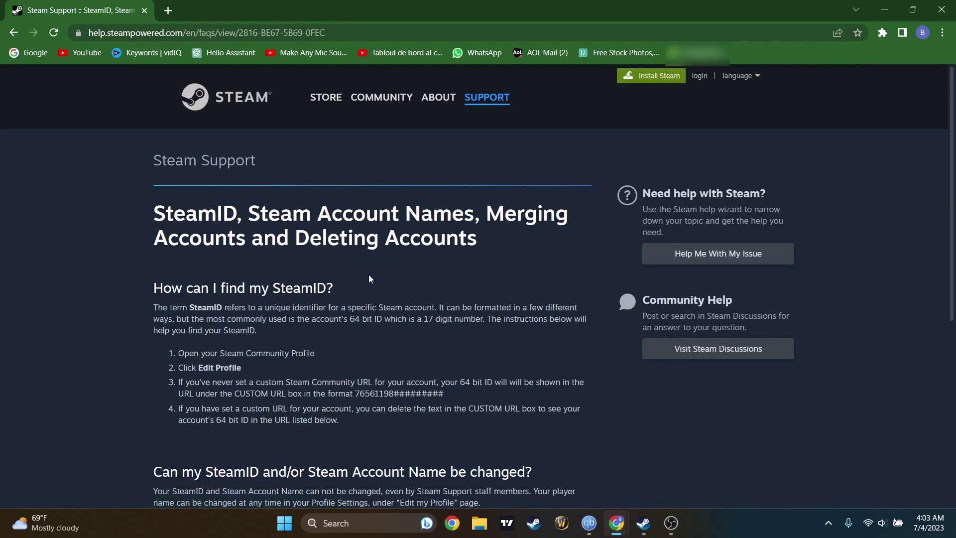
{"action": "scroll", "coordinate": [369, 263], "scroll_direction": "down", "scroll_amount": 2}
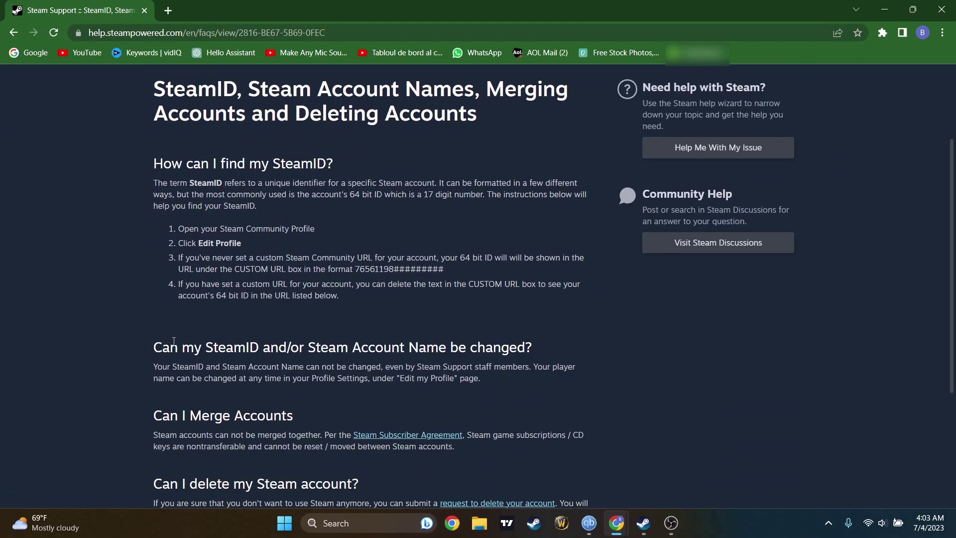
{"action": "left_click_drag", "start_coordinate": [233, 347], "coordinate": [506, 347]}
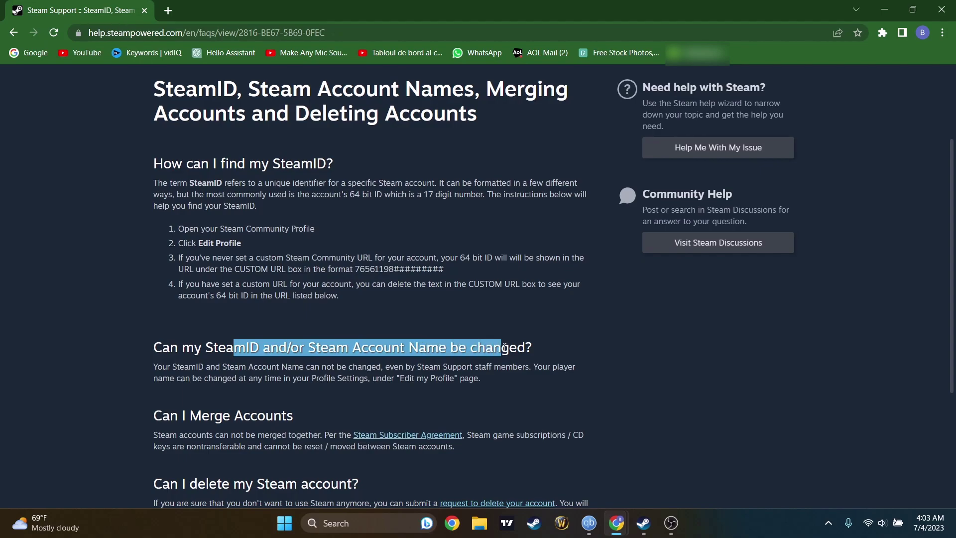
{"action": "scroll", "coordinate": [498, 349], "scroll_direction": "down", "scroll_amount": 2}
{"action": "mouse_move", "coordinate": [172, 242]}
{"action": "left_mouse_down"}
{"action": "mouse_move", "coordinate": [239, 254]}
{"action": "mouse_move", "coordinate": [239, 244]}
{"action": "mouse_move", "coordinate": [543, 244]}
{"action": "mouse_move", "coordinate": [230, 254]}
{"action": "mouse_move", "coordinate": [452, 257]}
{"action": "left_mouse_up"}
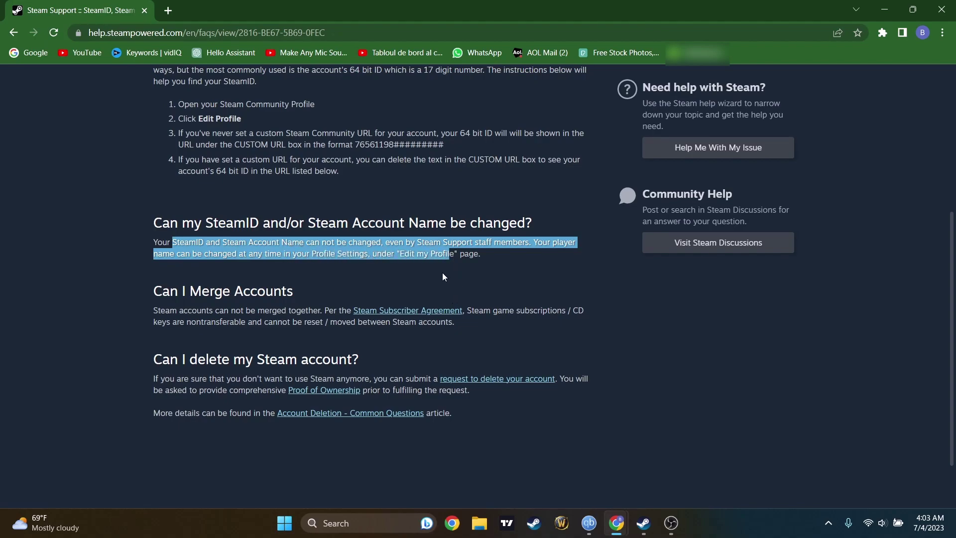
{"action": "left_click", "coordinate": [452, 263]}
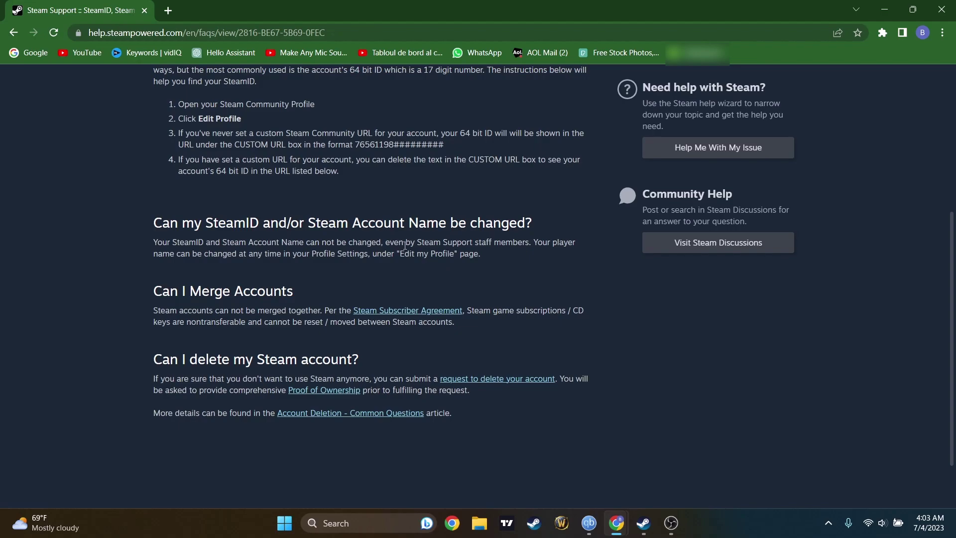
- Remove the faqs path from the address to load the Steam Support home page
{"action": "scroll", "coordinate": [341, 297], "scroll_direction": "up", "scroll_amount": 2}
{"action": "scroll", "coordinate": [340, 297], "scroll_direction": "up", "scroll_amount": 3}
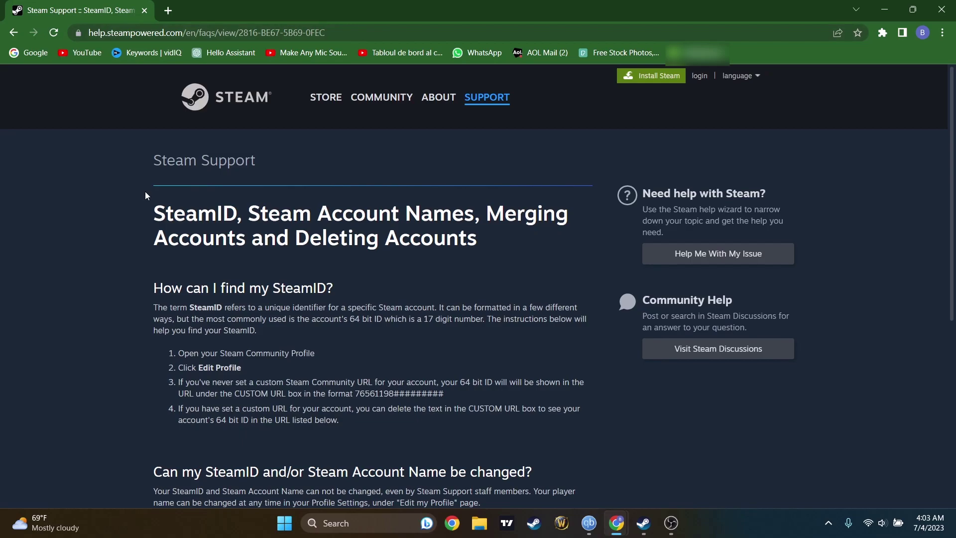
{"action": "left_click_drag", "start_coordinate": [325, 33], "coordinate": [199, 33]}
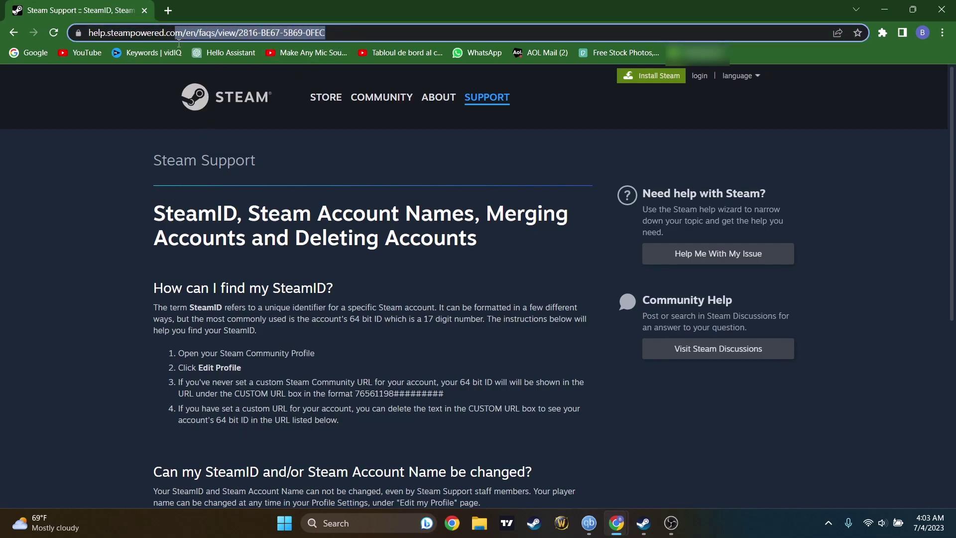
{"action": "key", "text": "BackSpace"}
{"action": "key", "text": "Return"}
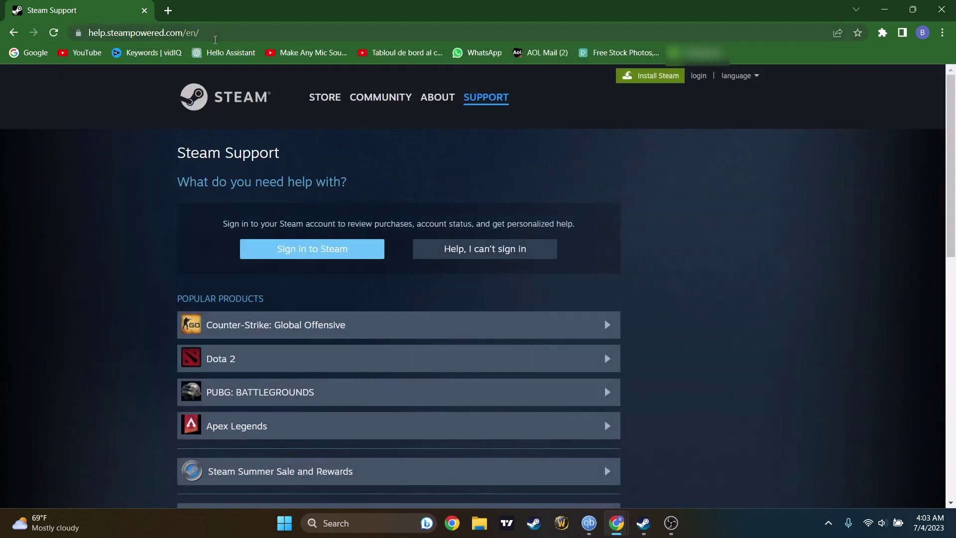
{"action": "scroll", "coordinate": [225, 196], "scroll_direction": "down", "scroll_amount": 3}
{"action": "scroll", "coordinate": [225, 196], "scroll_direction": "down", "scroll_amount": 5}
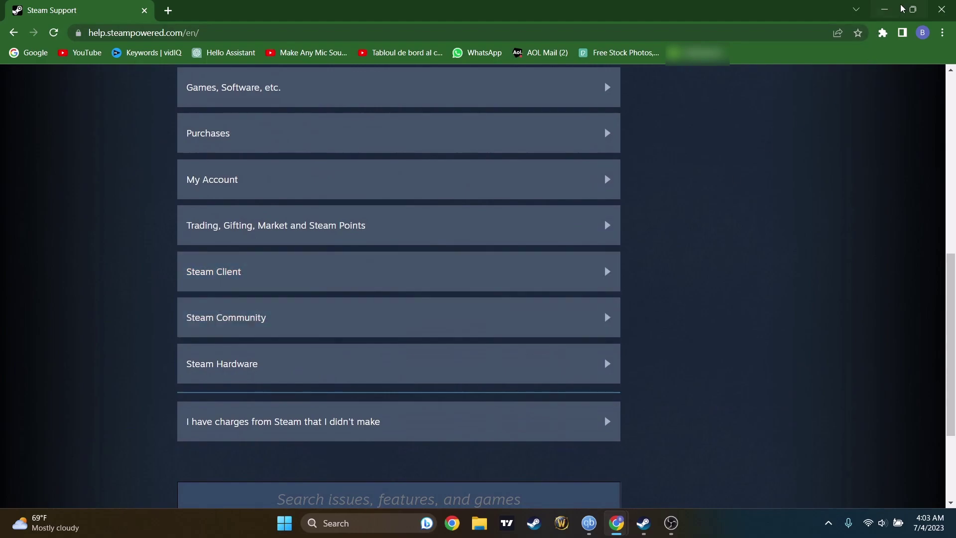
- Minimize the browser, bring Steam back, recheck the profile page, then go to Library Home
{"action": "left_click", "coordinate": [895, 7]}
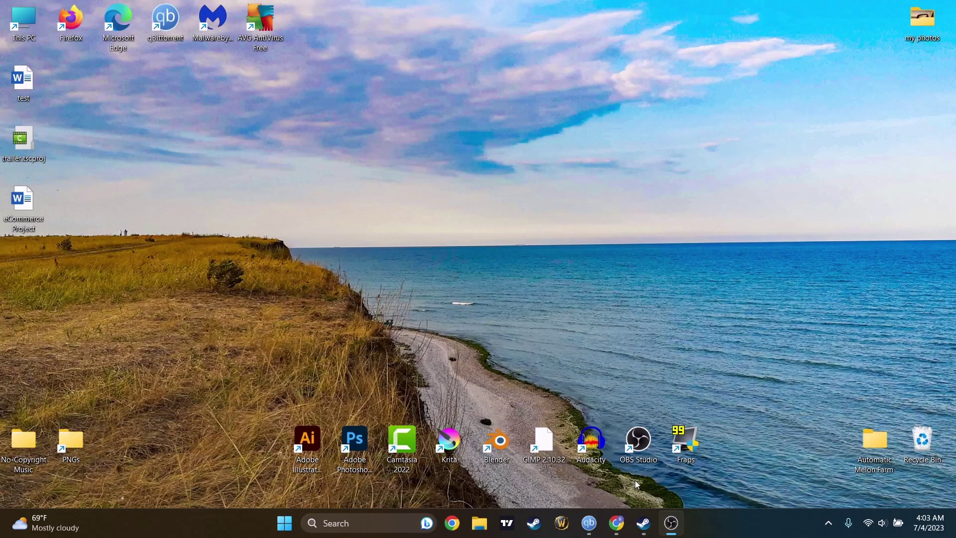
{"action": "left_click", "coordinate": [648, 529]}
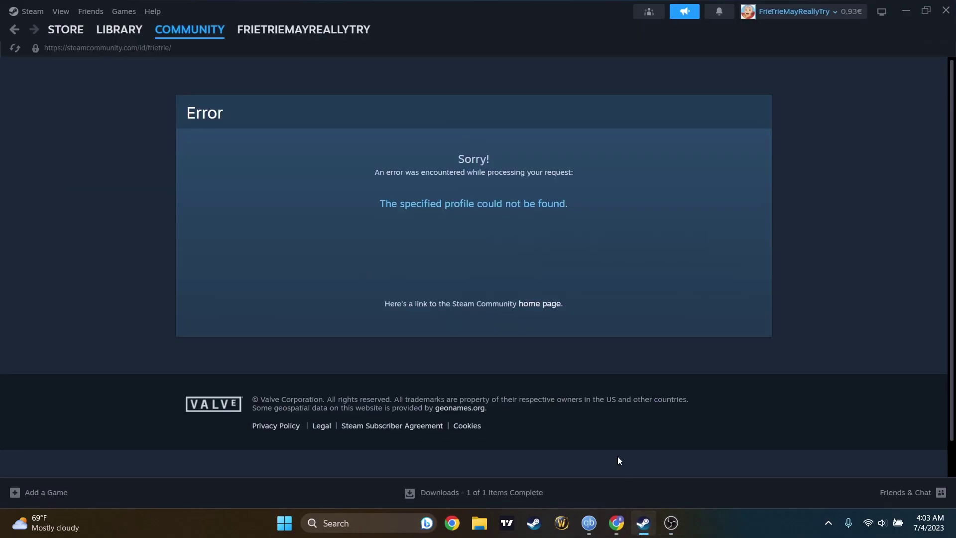
{"action": "mouse_move", "coordinate": [304, 29]}
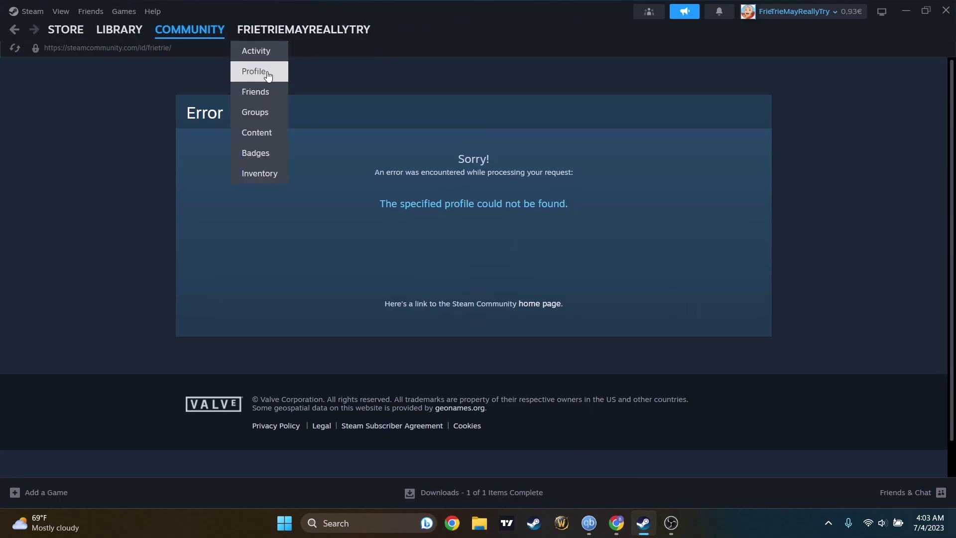
{"action": "left_click", "coordinate": [267, 71]}
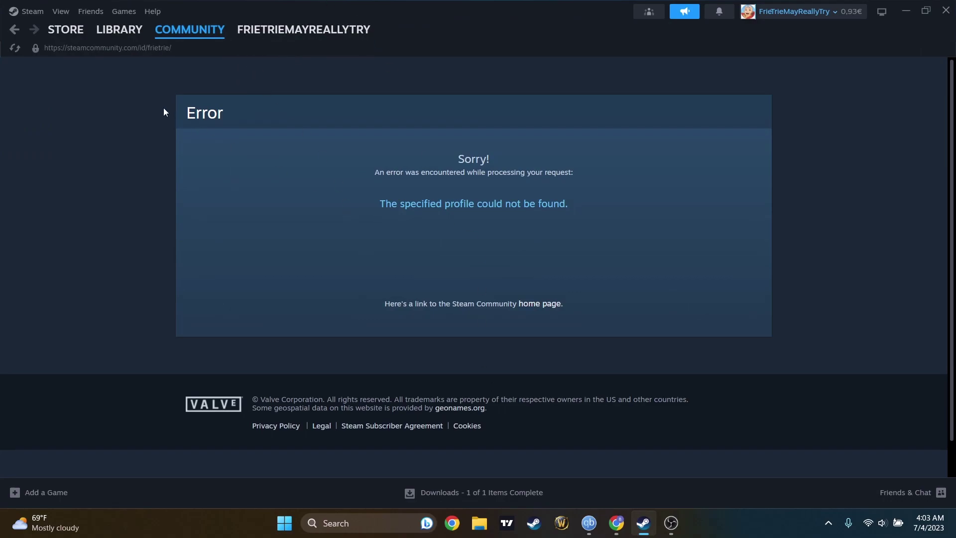
{"action": "mouse_move", "coordinate": [119, 29]}
{"action": "left_click", "coordinate": [106, 46]}
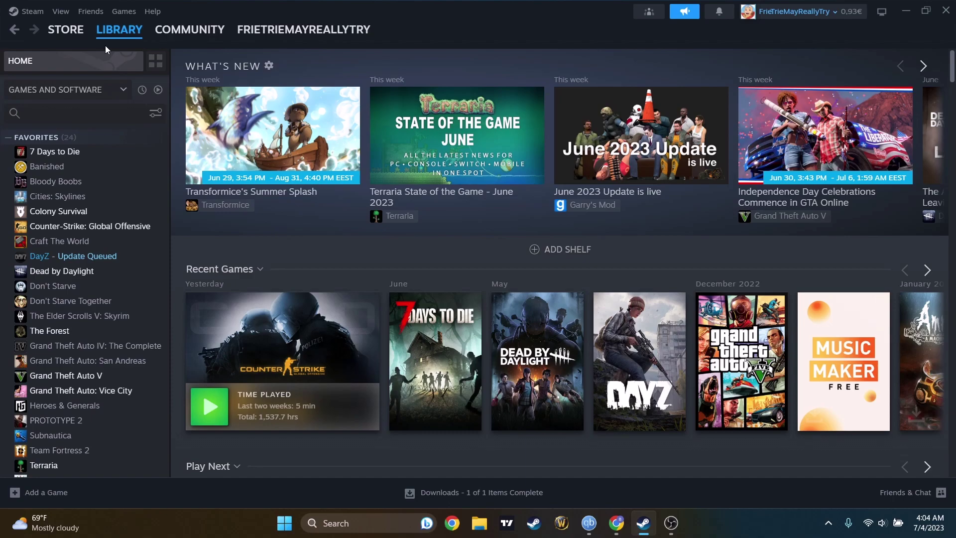
- Scroll the game list, retry the profile page, and return to Library Home
{"action": "scroll", "coordinate": [76, 225], "scroll_direction": "down", "scroll_amount": 5}
{"action": "scroll", "coordinate": [77, 225], "scroll_direction": "down", "scroll_amount": 5}
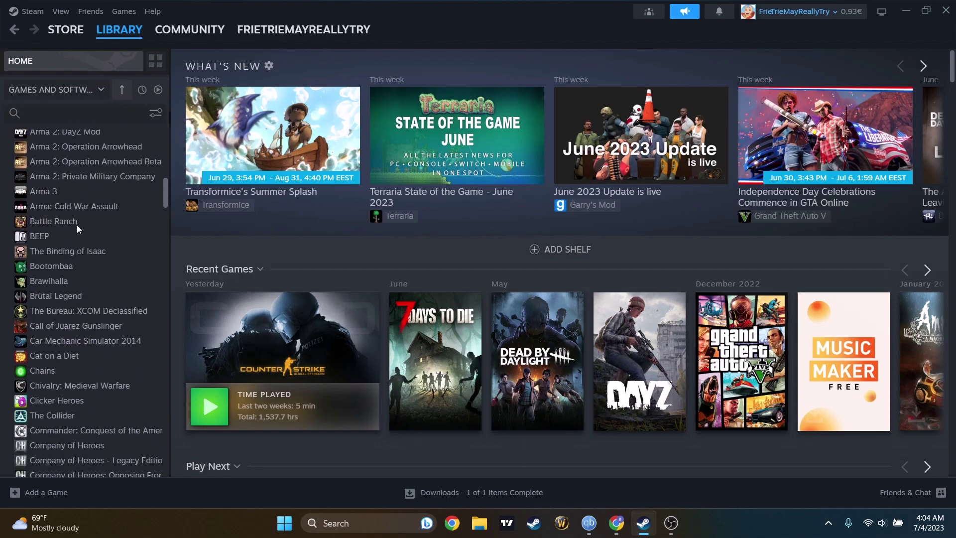
{"action": "scroll", "coordinate": [77, 225], "scroll_direction": "down", "scroll_amount": 5}
{"action": "scroll", "coordinate": [78, 229], "scroll_direction": "down", "scroll_amount": 2}
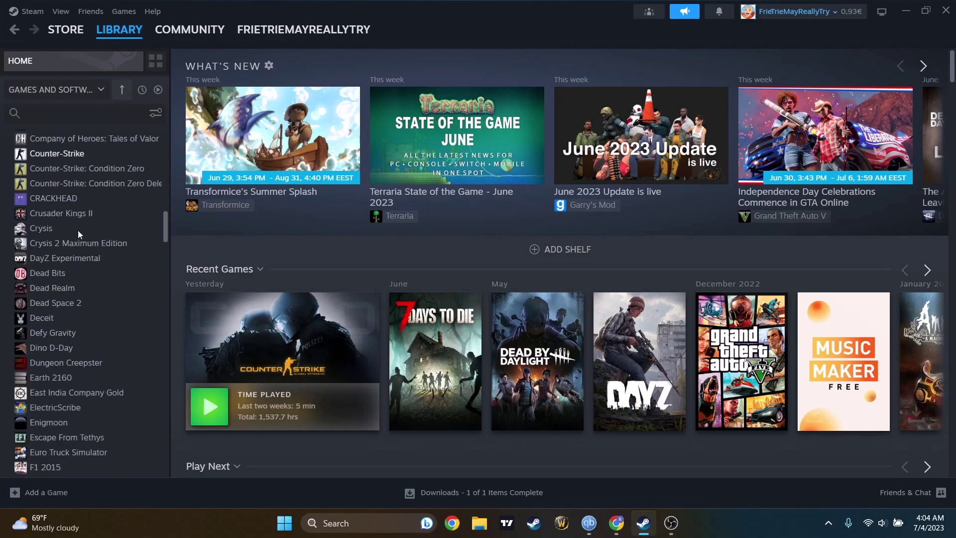
{"action": "scroll", "coordinate": [77, 230], "scroll_direction": "down", "scroll_amount": 2}
{"action": "scroll", "coordinate": [79, 234], "scroll_direction": "down", "scroll_amount": 2}
{"action": "scroll", "coordinate": [80, 239], "scroll_direction": "down", "scroll_amount": 4}
{"action": "scroll", "coordinate": [79, 239], "scroll_direction": "down", "scroll_amount": 2}
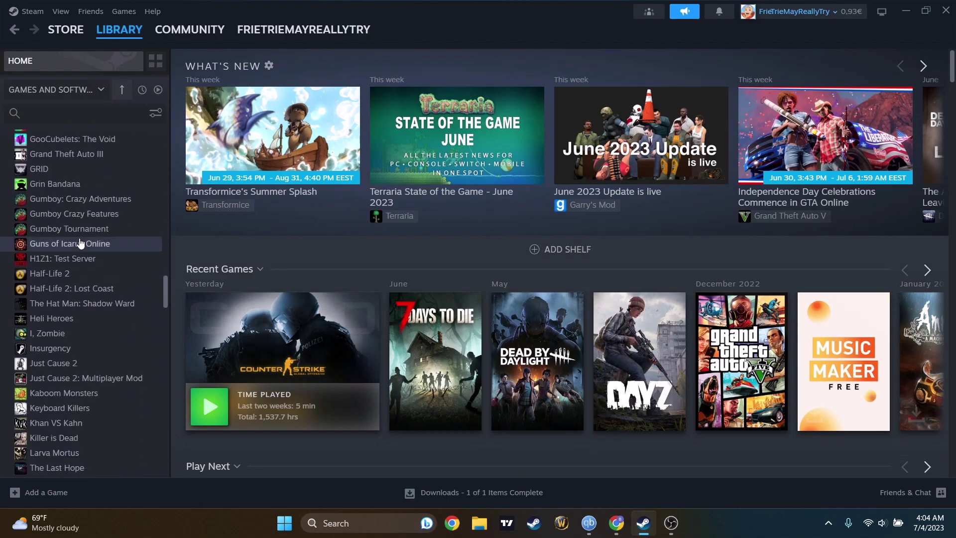
{"action": "scroll", "coordinate": [79, 239], "scroll_direction": "down", "scroll_amount": 5}
{"action": "scroll", "coordinate": [79, 239], "scroll_direction": "down", "scroll_amount": 5}
{"action": "scroll", "coordinate": [78, 240], "scroll_direction": "down", "scroll_amount": 5}
{"action": "scroll", "coordinate": [77, 239], "scroll_direction": "down", "scroll_amount": 1}
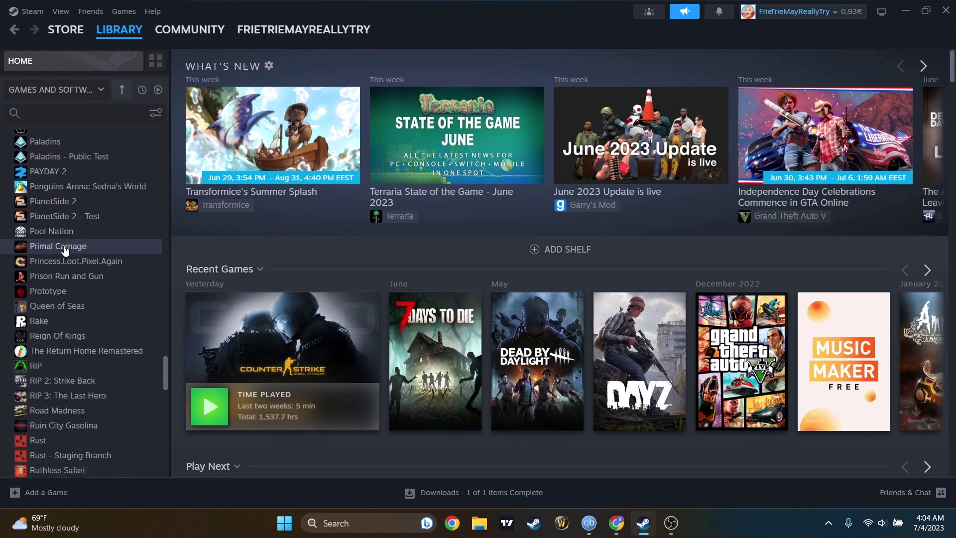
{"action": "scroll", "coordinate": [60, 245], "scroll_direction": "down", "scroll_amount": 4}
{"action": "scroll", "coordinate": [62, 251], "scroll_direction": "down", "scroll_amount": 5}
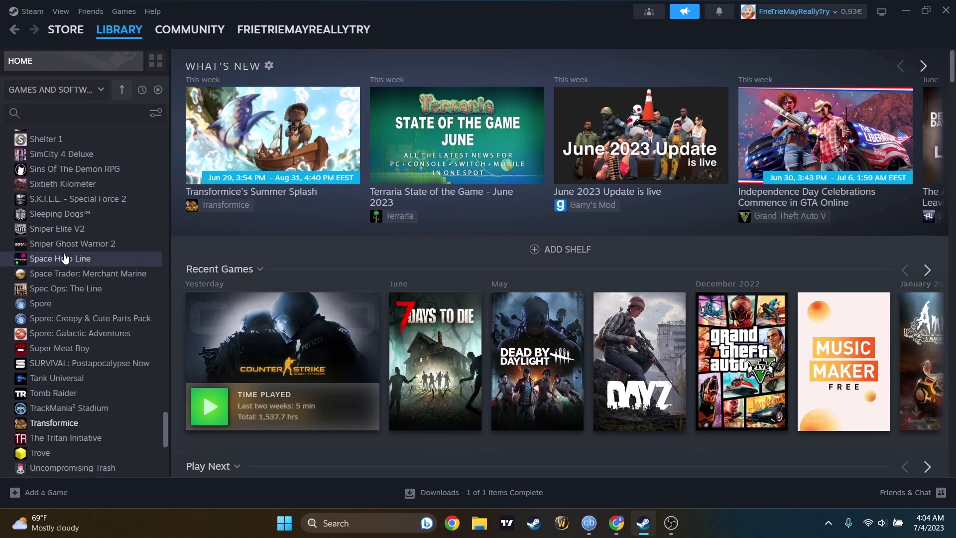
{"action": "scroll", "coordinate": [64, 253], "scroll_direction": "up", "scroll_amount": 2}
{"action": "scroll", "coordinate": [64, 253], "scroll_direction": "up", "scroll_amount": 10}
{"action": "scroll", "coordinate": [64, 253], "scroll_direction": "up", "scroll_amount": 1}
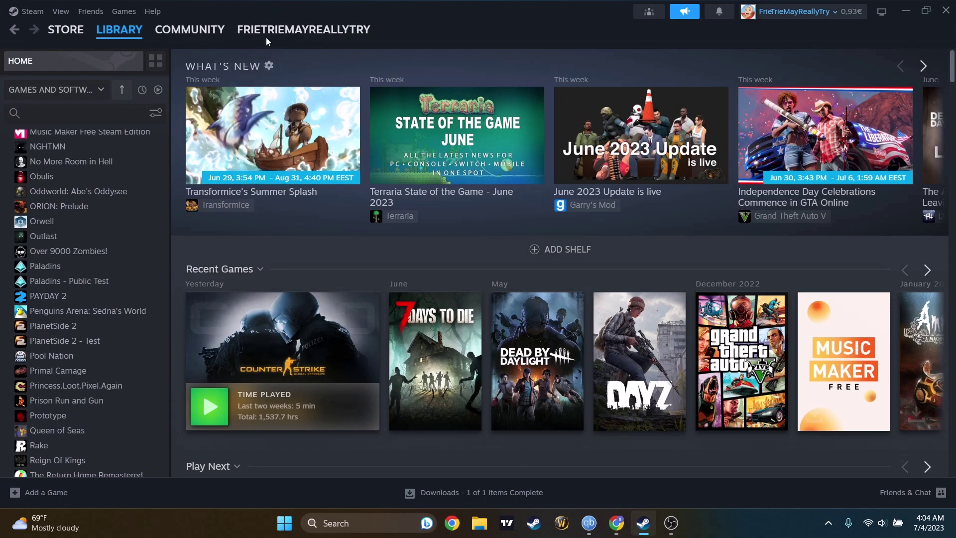
{"action": "left_click", "coordinate": [252, 67]}
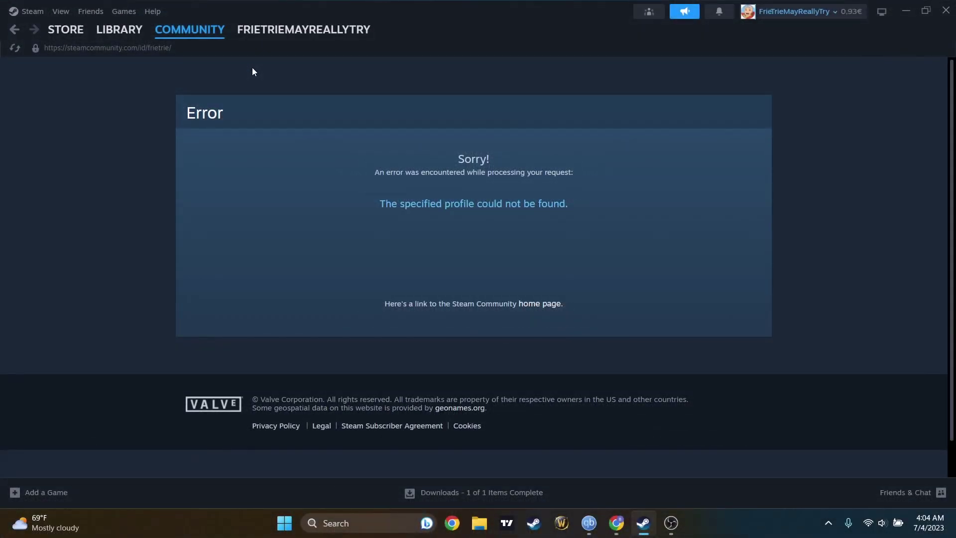
{"action": "left_click", "coordinate": [118, 49]}
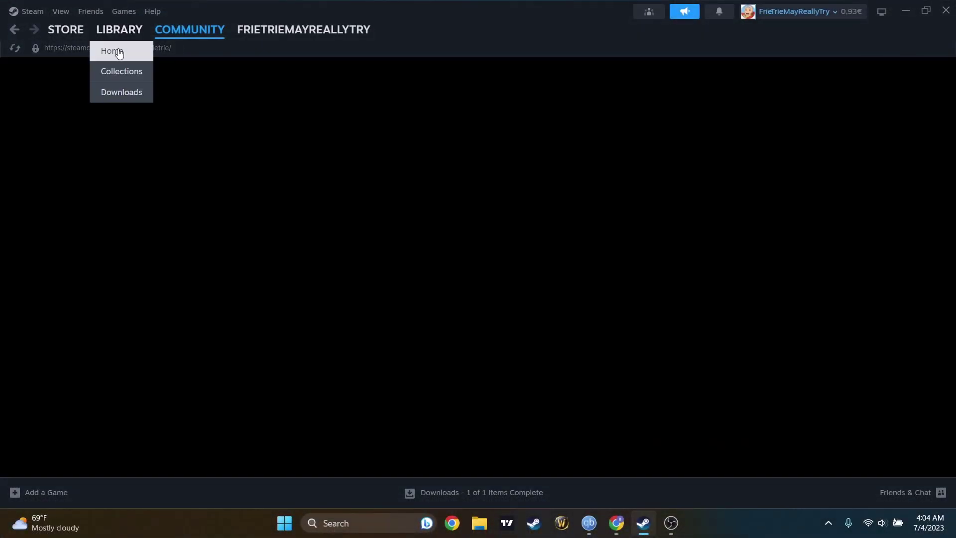